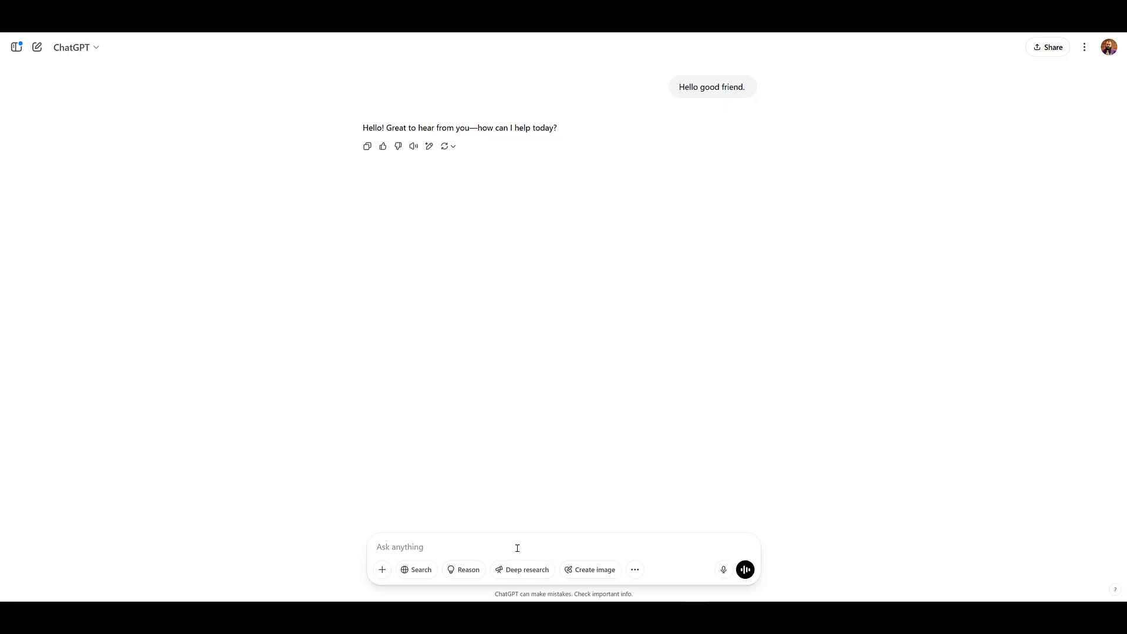
# - Ask for 15 Generac headlines of 30 characters or fewer from the Buy Generac campaign page, and read them
pyautogui.write('Can you please help me come up with 15 different headlines that are 30 characters or less? You should use this URL as the source. https://www.generac.com/home-standby-generators/campaigns/buy-generac/')
pyautogui.click(745, 570)
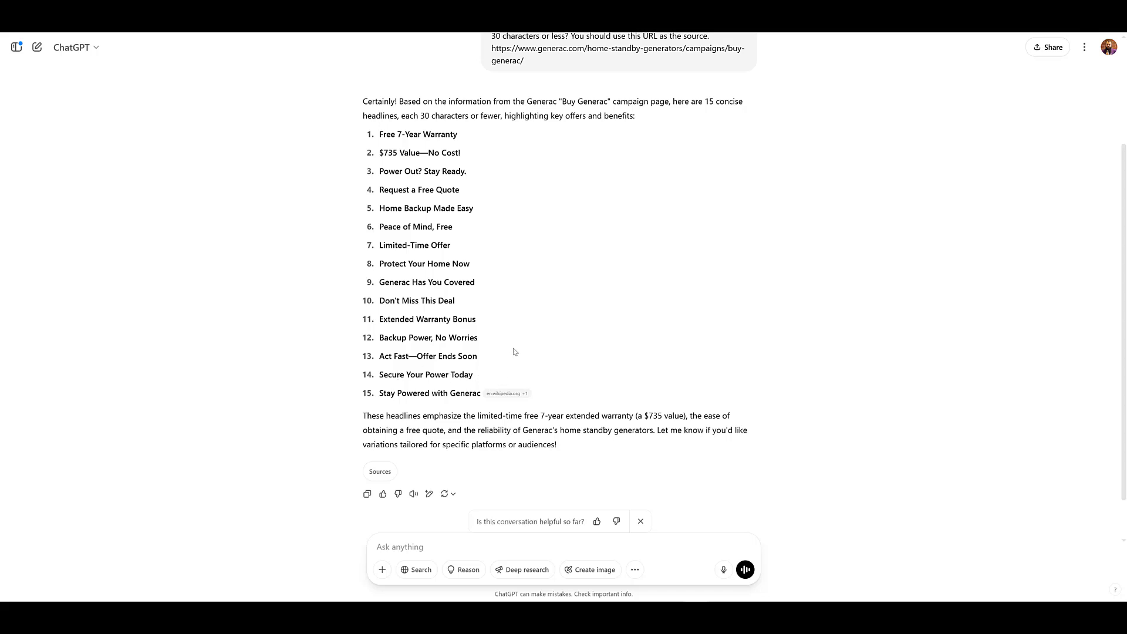
pyautogui.scroll(-1, 514, 351)
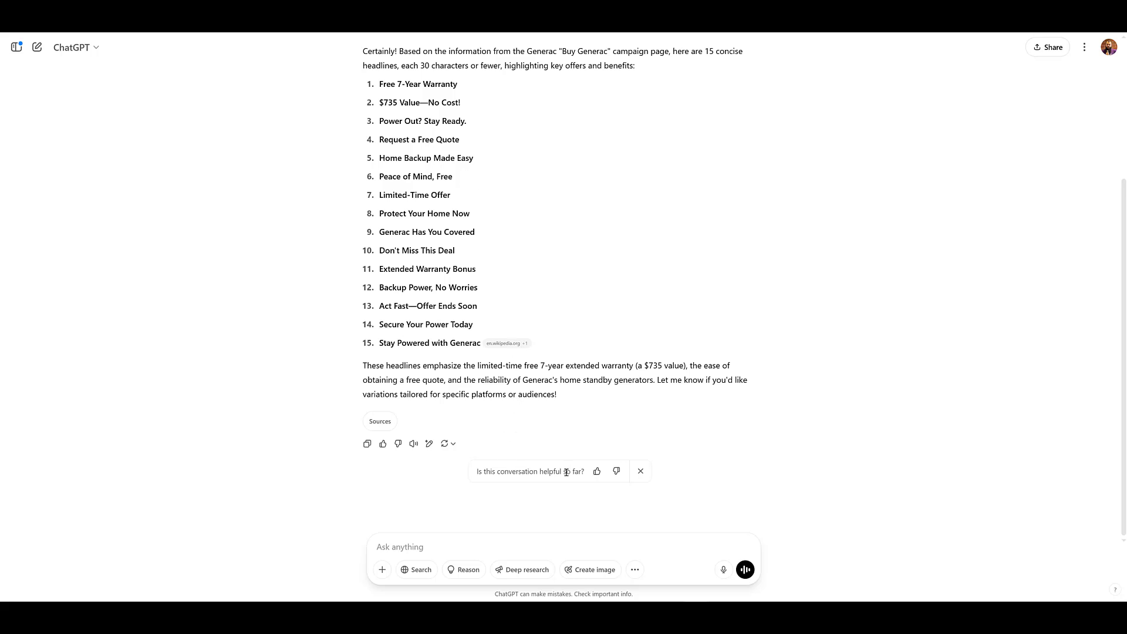
# - Request five Generac call-to-action headlines, such as 'Claim Your Free Warranty'
pyautogui.write('These are great! Can you make a separate list of headlines just focused on calls to action? Maybe a list of at least 5?')
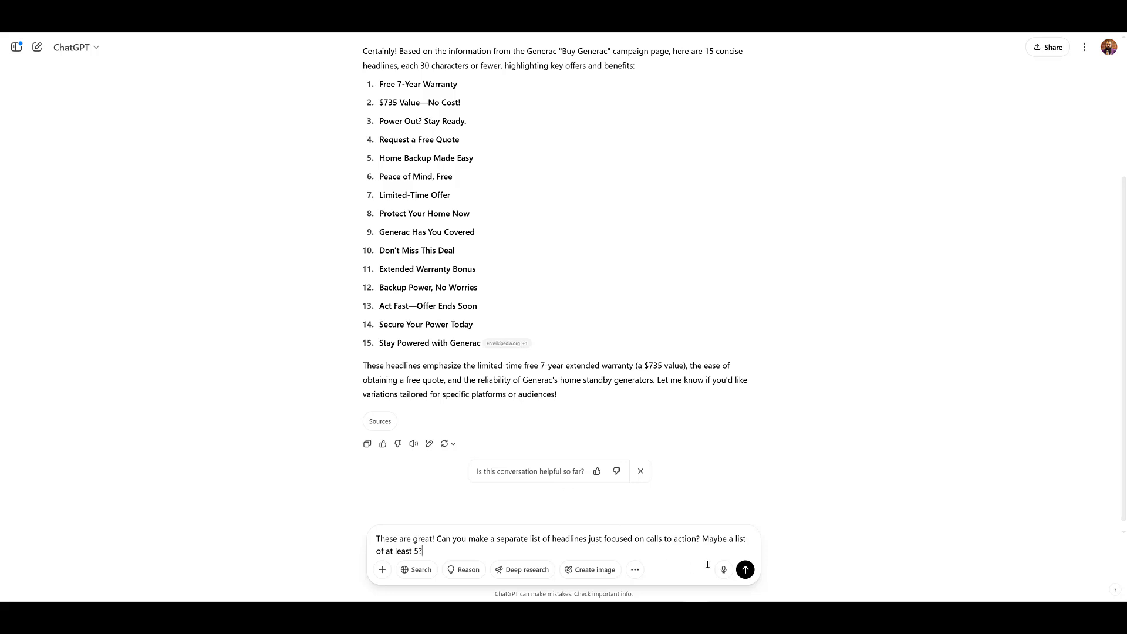
pyautogui.click(745, 570)
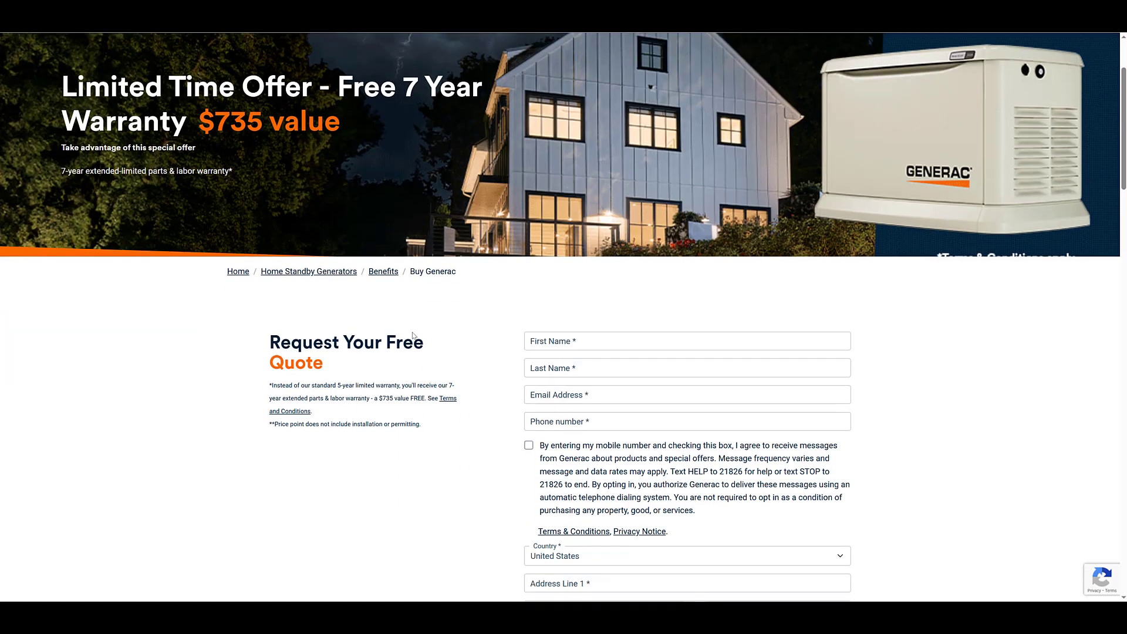
pyautogui.scroll(-2, 414, 327)
pyautogui.scroll(-2, 359, 273)
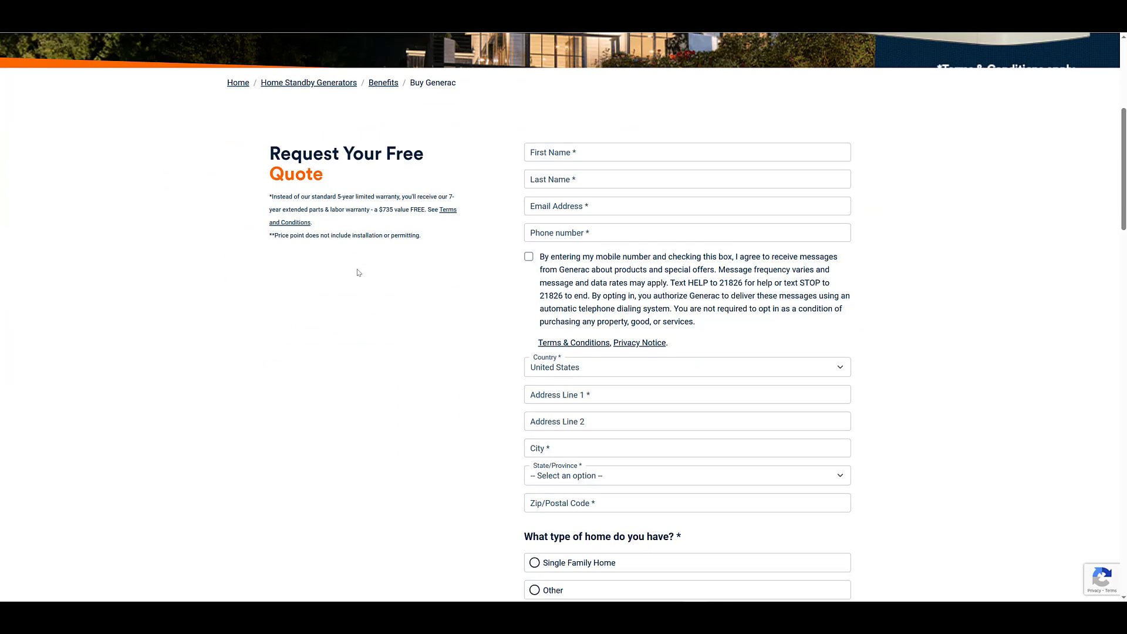
pyautogui.scroll(-10, 359, 272)
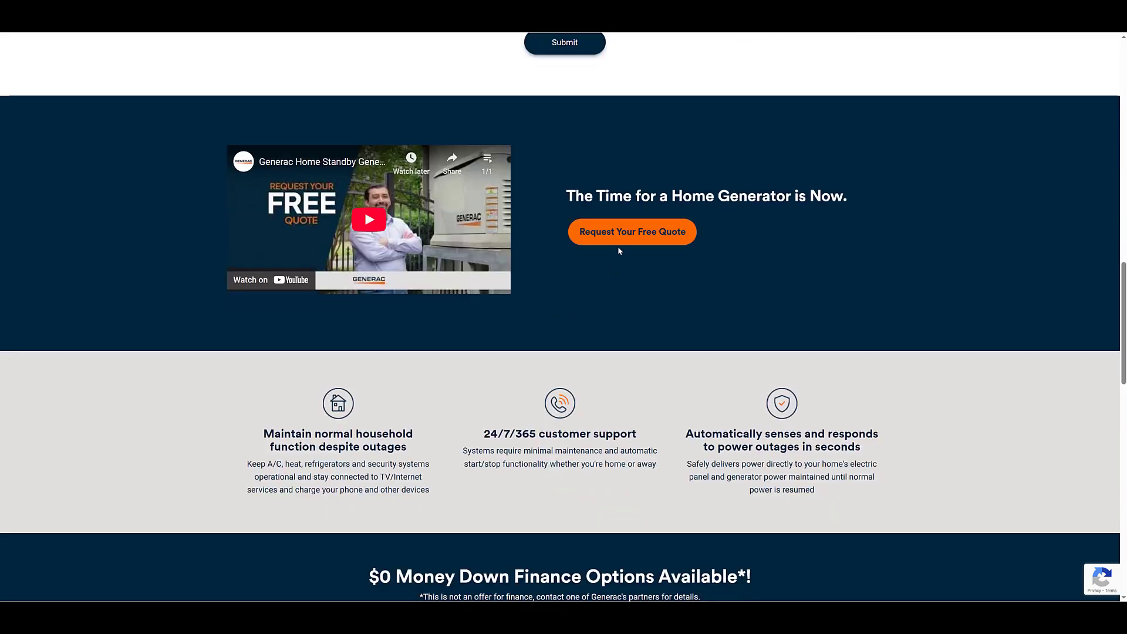
pyautogui.scroll(-10, 619, 249)
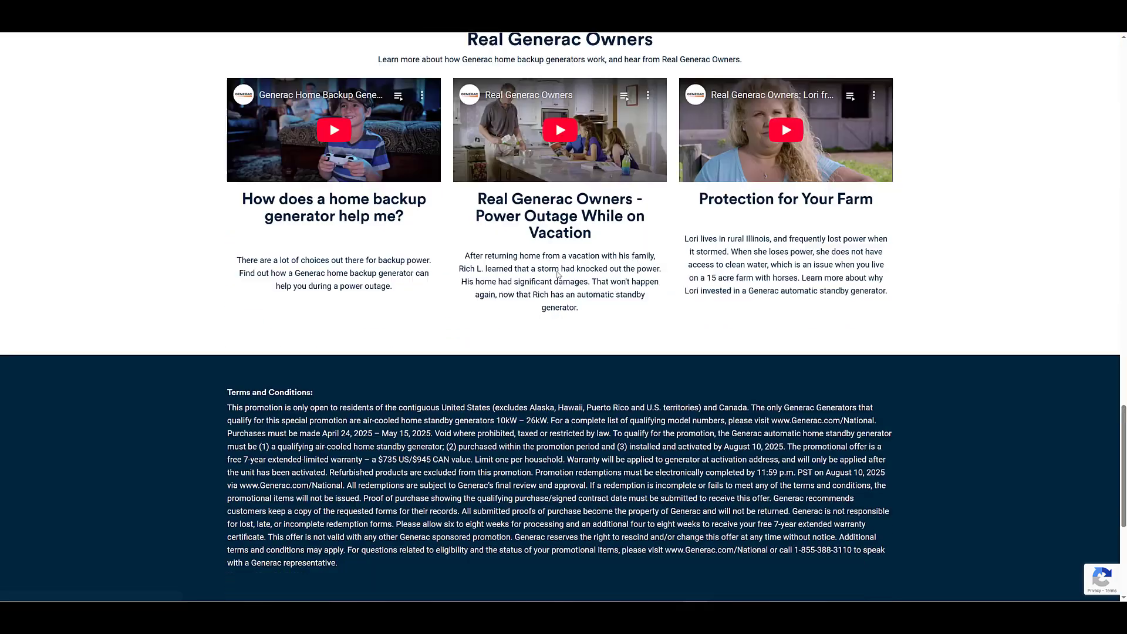
pyautogui.scroll(-4, 557, 273)
pyautogui.scroll(7, 476, 429)
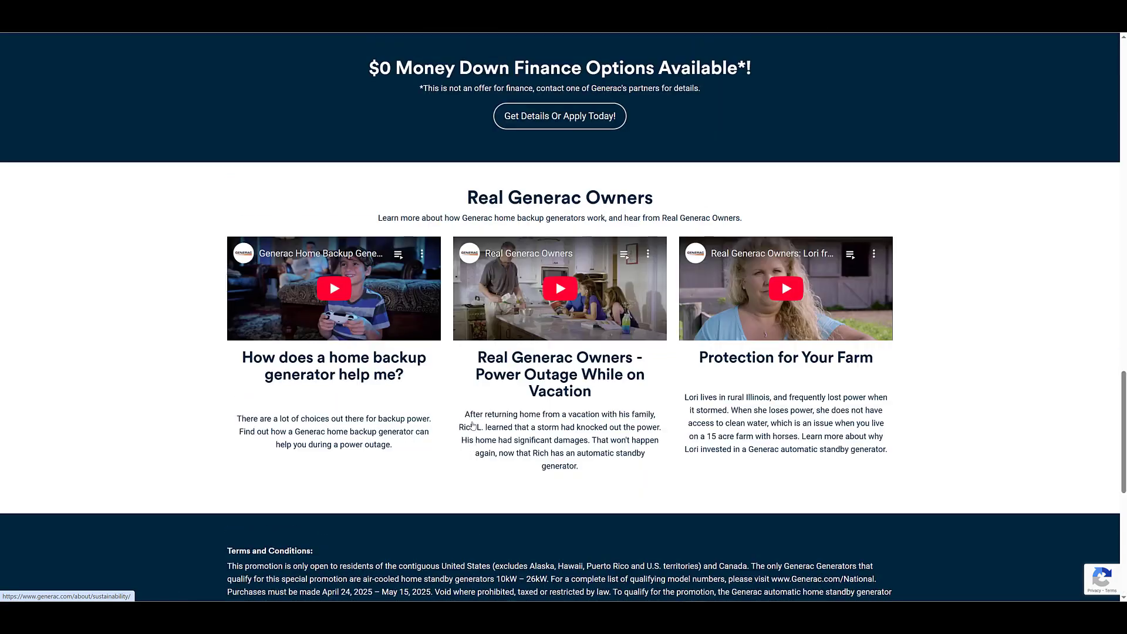
pyautogui.scroll(2, 473, 427)
pyautogui.hotkey('ctrl', 'f')
pyautogui.write('consul')
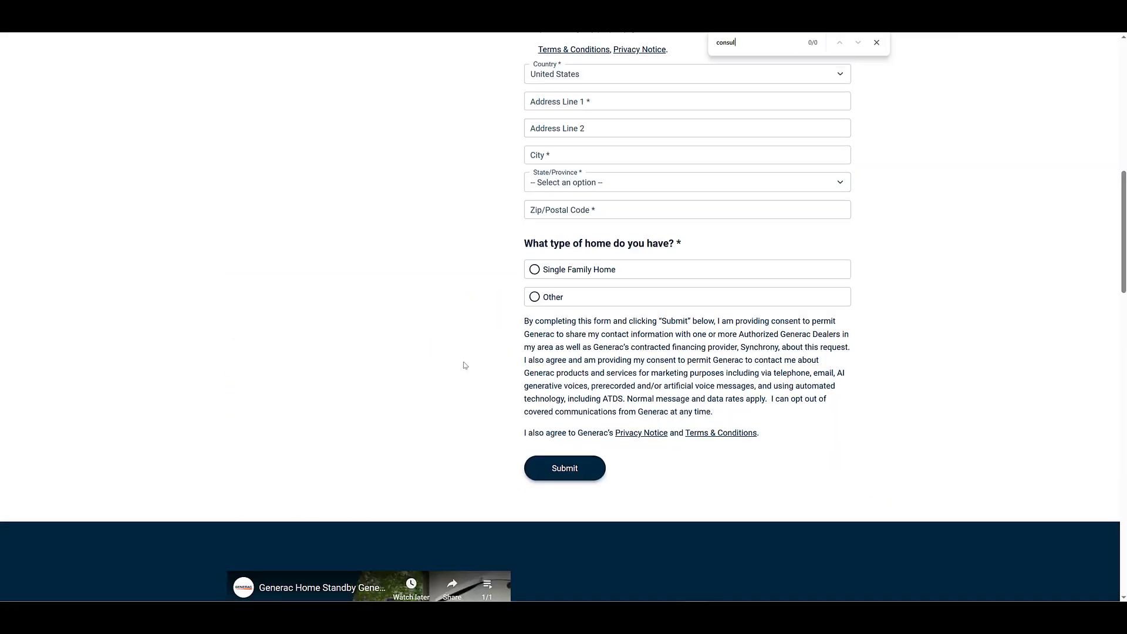
pyautogui.scroll(8, 485, 367)
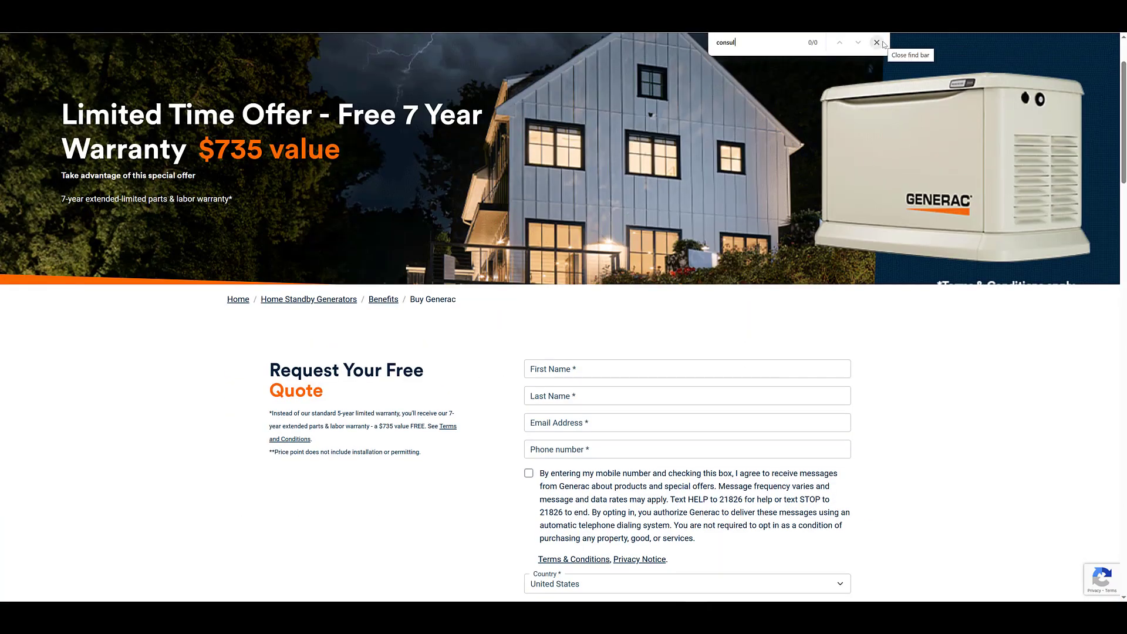
pyautogui.click(880, 43)
pyautogui.scroll(2, 640, 207)
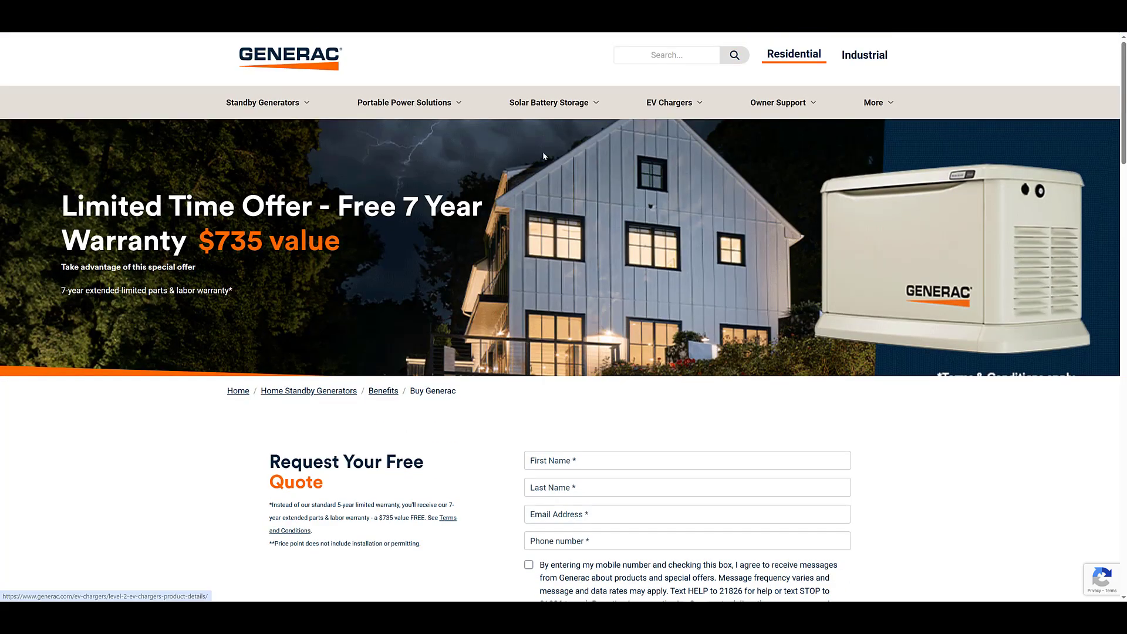
pyautogui.moveTo(775, 17)
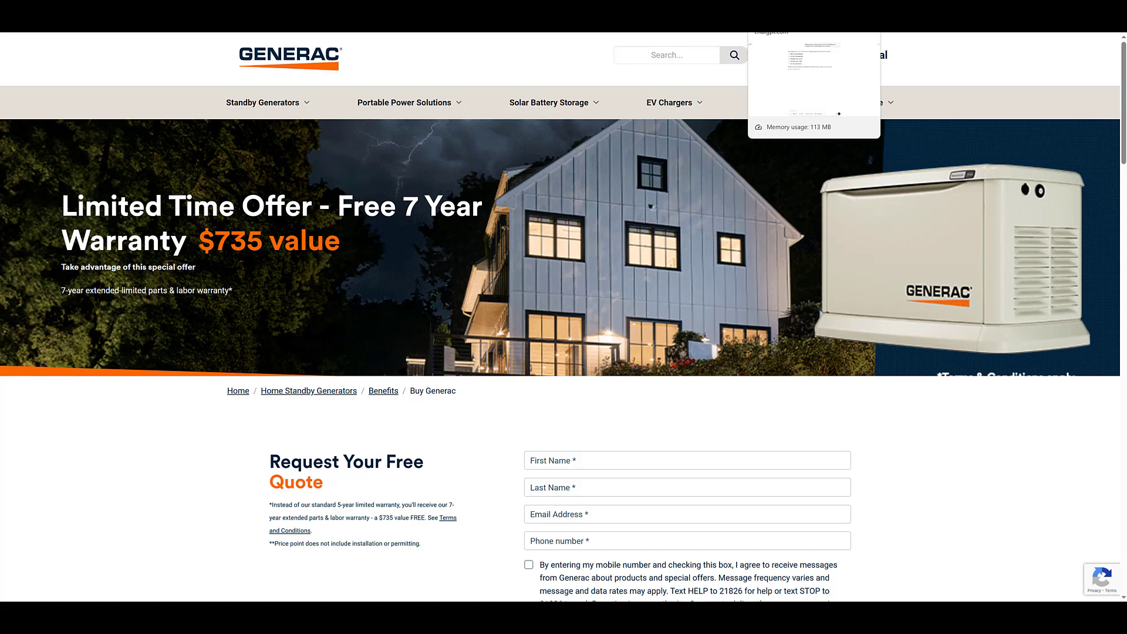
pyautogui.click(781, 18)
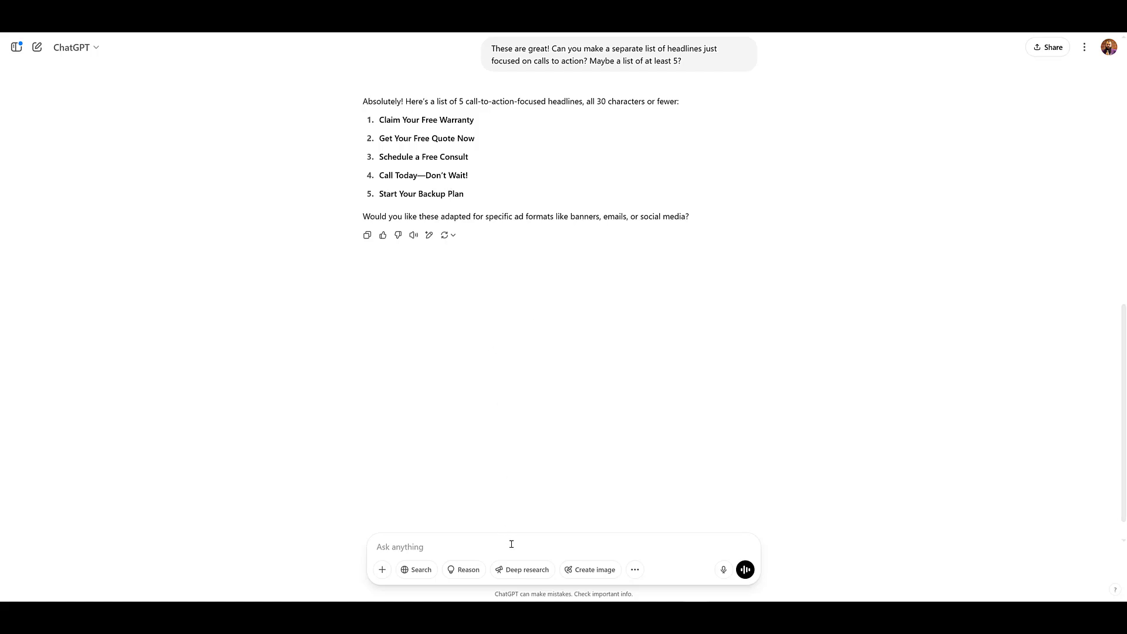
# - Ask for five more urgent call-to-action headlines, like 'Offer Ends—Act Now!'
pyautogui.write('These are great. Can I get a second batch pushing more urgency?')
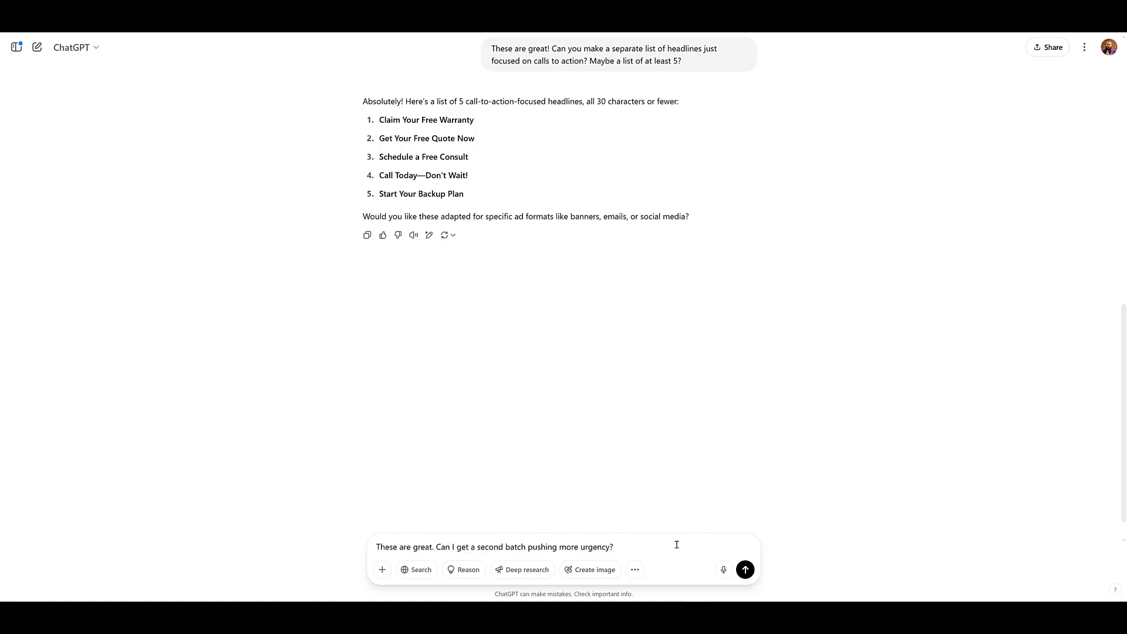
pyautogui.press('Return')
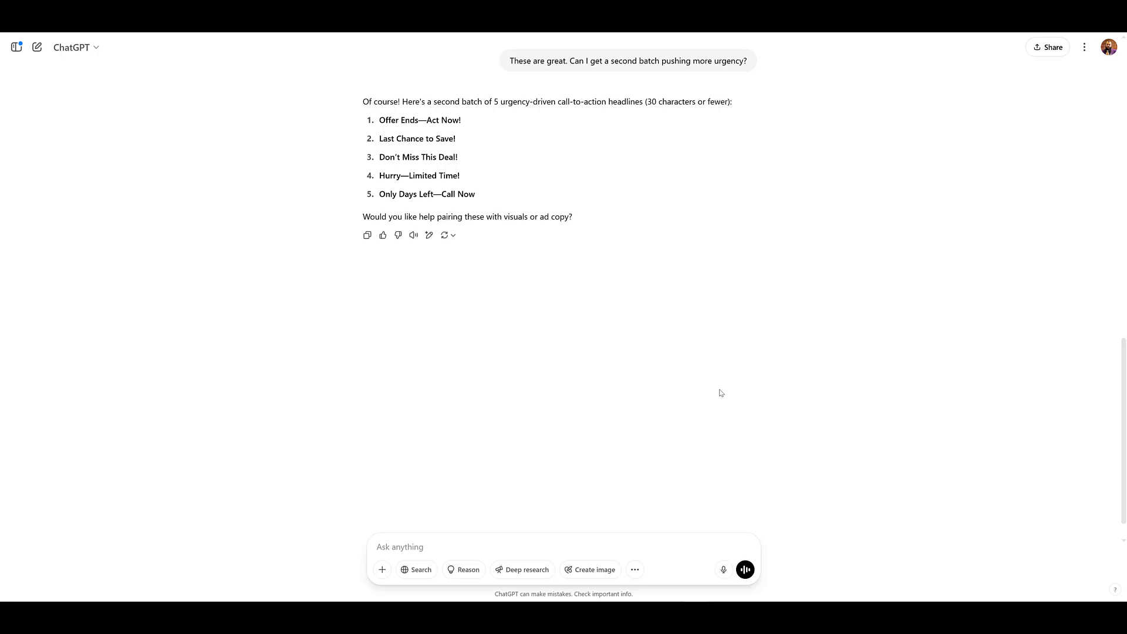
# - Start a reply accepting ChatGPT's offer of 90-character ad descriptions
pyautogui.click(534, 549)
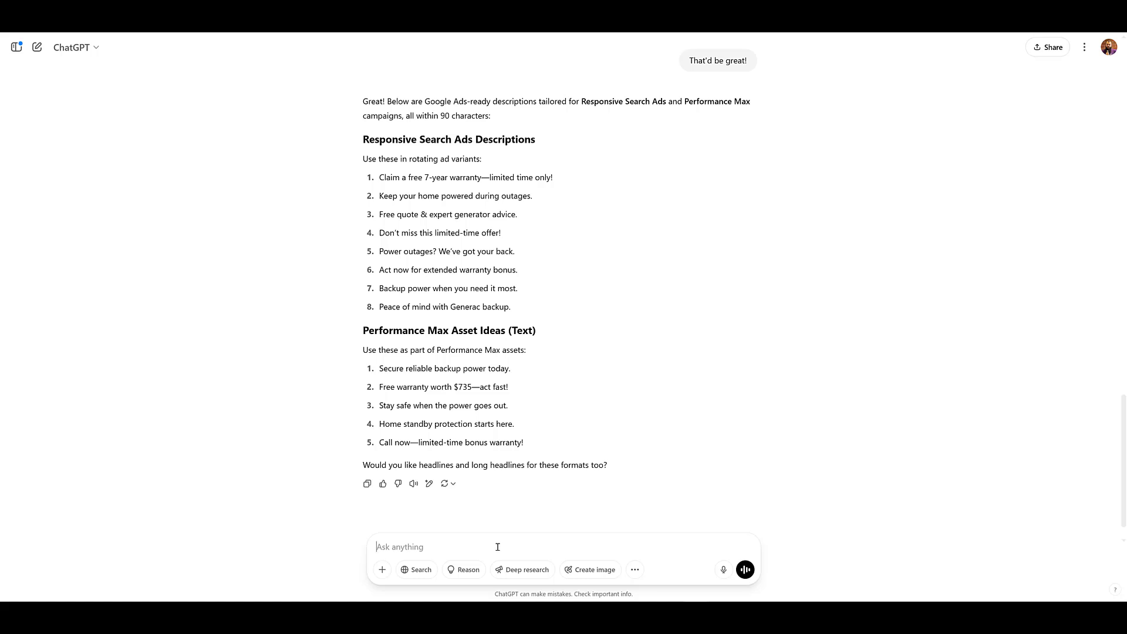
# - Request ten long Generac descriptions of close to 90 characters each
pyautogui.write('Please more of the 90 character long headlines and descriptions. Can you try and make them as close to 90 characters as possible?')
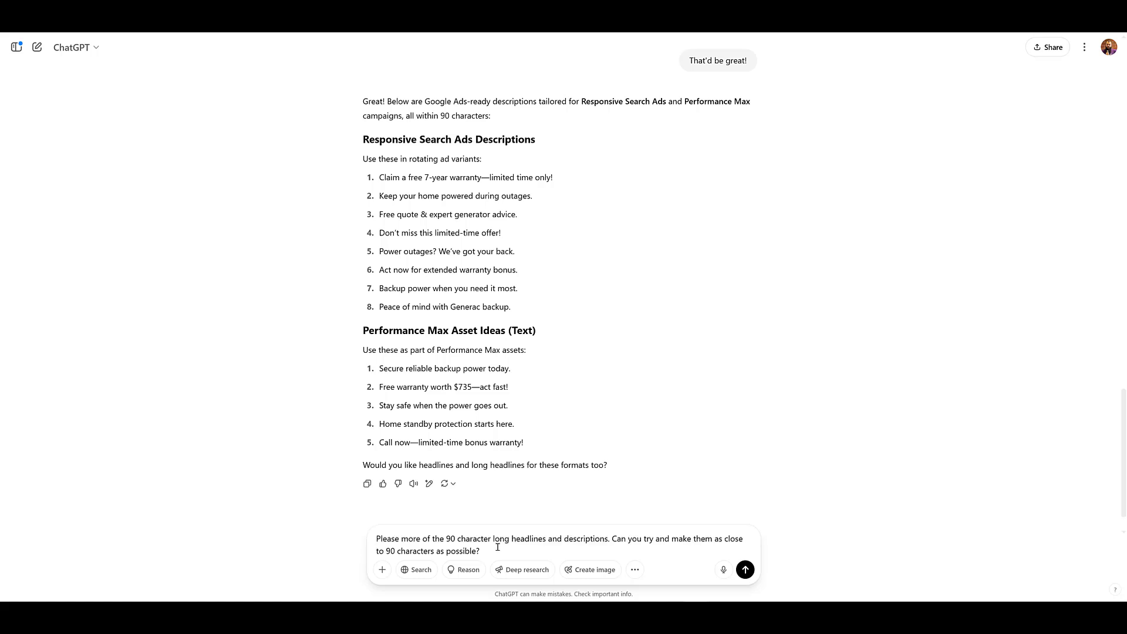
pyautogui.click(746, 569)
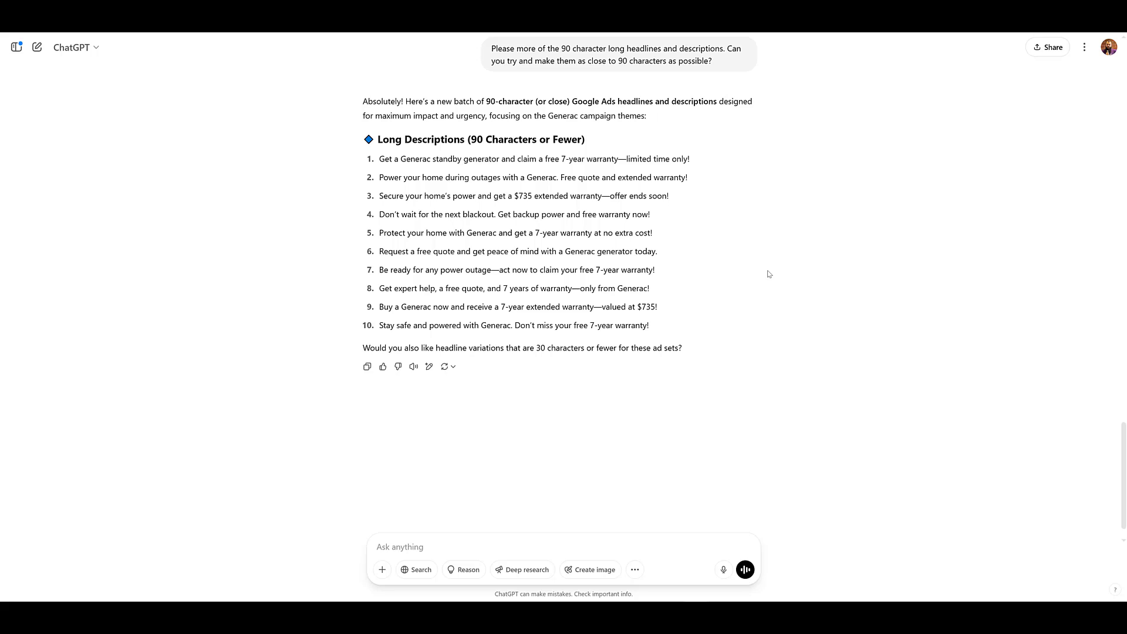
# - Send the encouraging reply "we're cooking so far!"
pyautogui.click(481, 544)
pyautogui.write("we're cooking so far!")
pyautogui.press('Return')
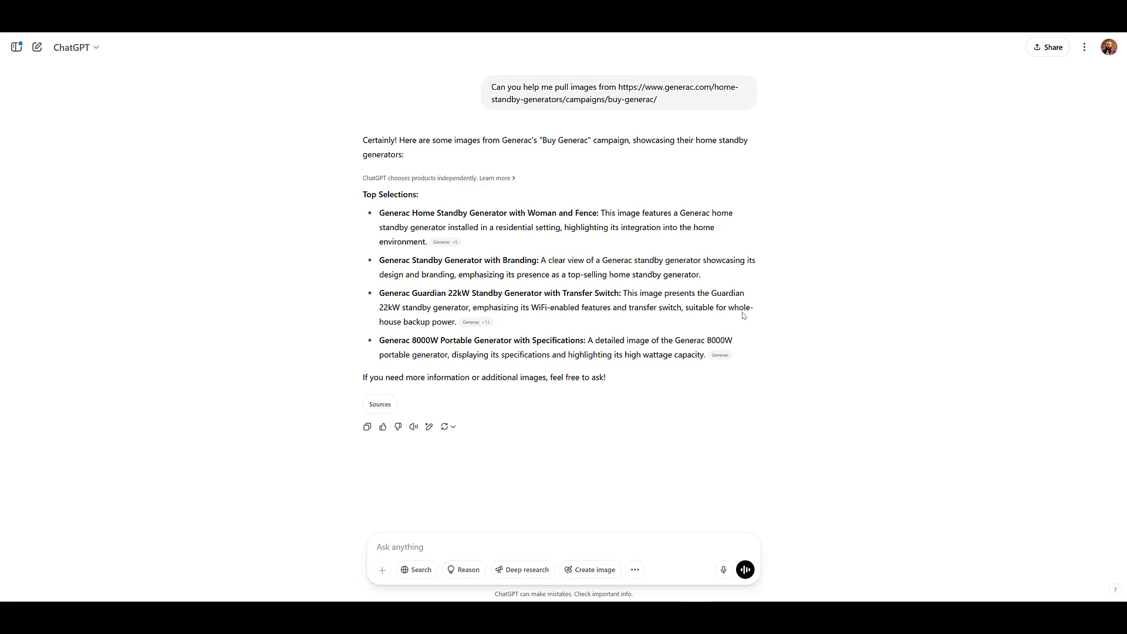
# - Ask ChatGPT which proof points the Generac landing page offers
pyautogui.write('Does that landing page have any proof points we can use?')
pyautogui.press('Return')
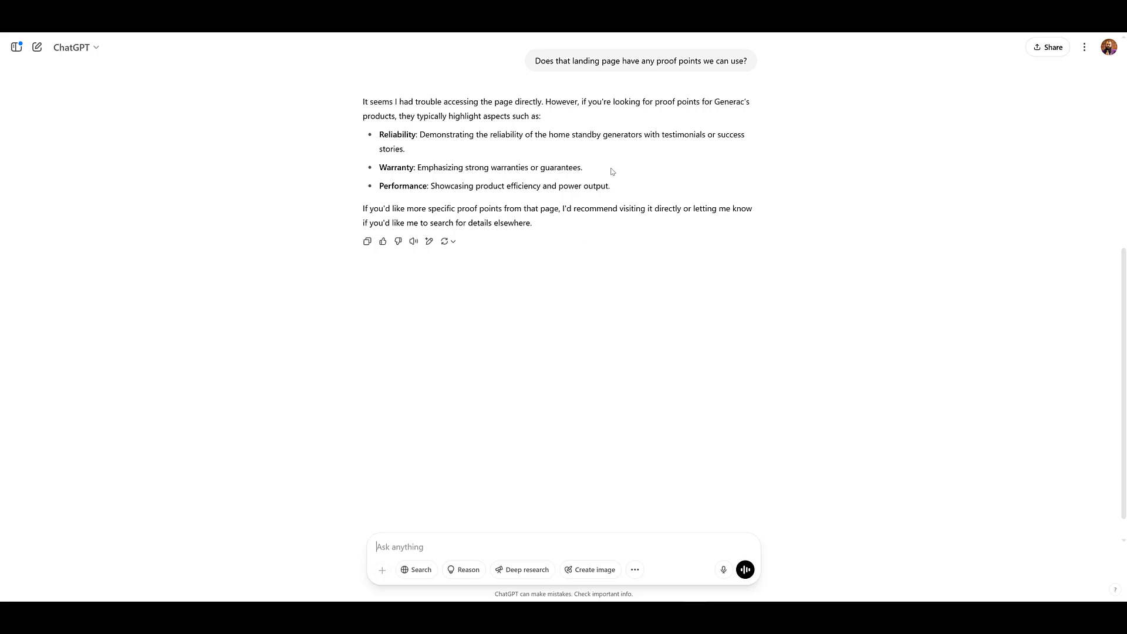
# - Select the Warranty proof point text in ChatGPT's answer
pyautogui.moveTo(612, 172); pyautogui.dragTo(346, 168)
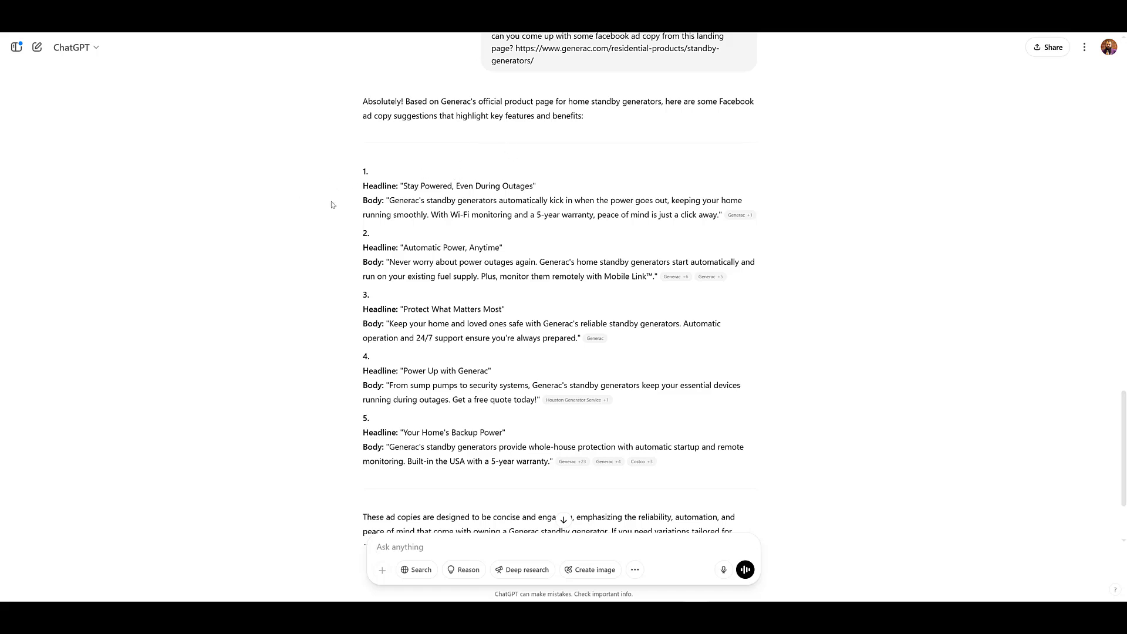
# - Scroll to the end of the five Facebook ads for Generac standby generators
pyautogui.scroll(-3, 281, 295)
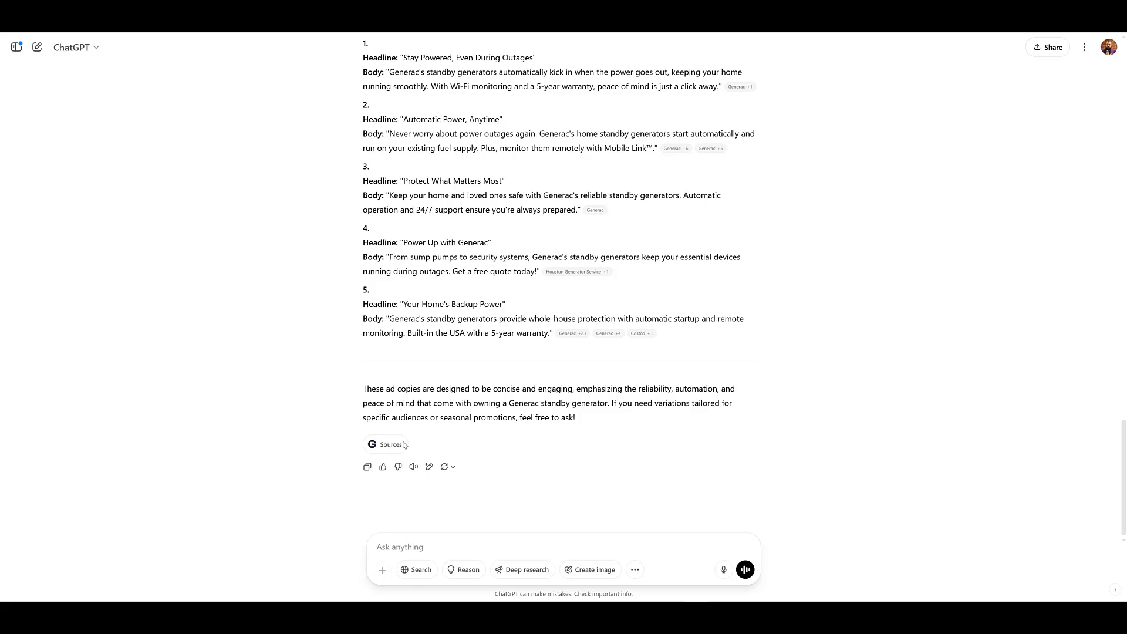
# - Check the citation sources behind the Facebook ads, then close that list
pyautogui.click(384, 446)
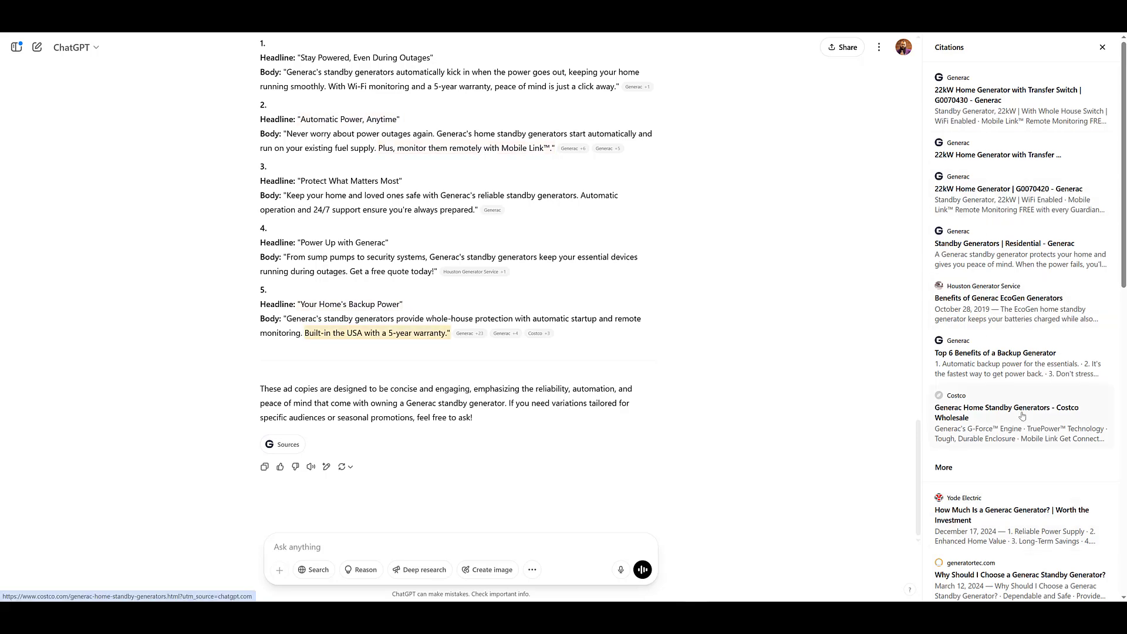
pyautogui.press('Escape')
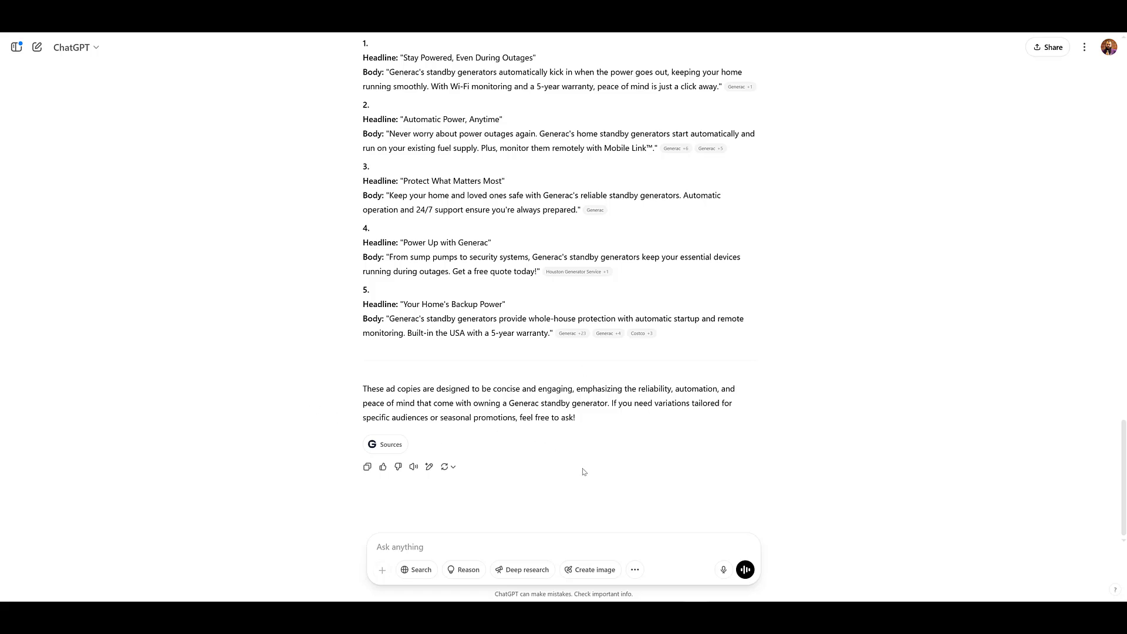
# - Ask for seasonal Generac ad copy and read the eleven summer, fall, winter and spring ads
pyautogui.click(544, 548)
pyautogui.write('I')
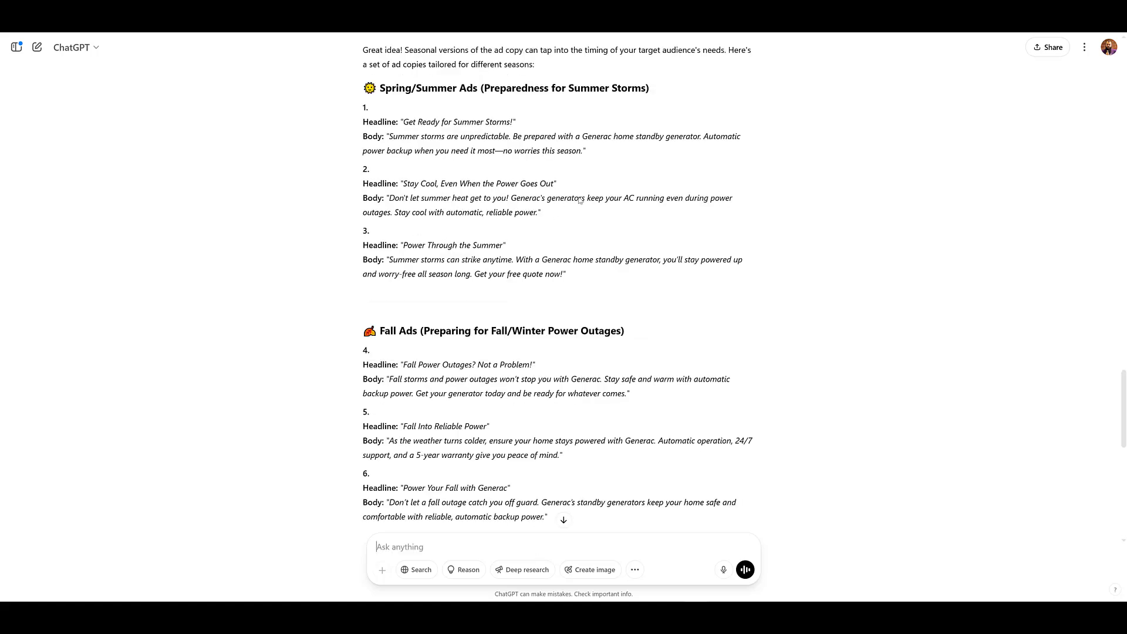
pyautogui.scroll(-7, 595, 175)
pyautogui.scroll(-3, 596, 175)
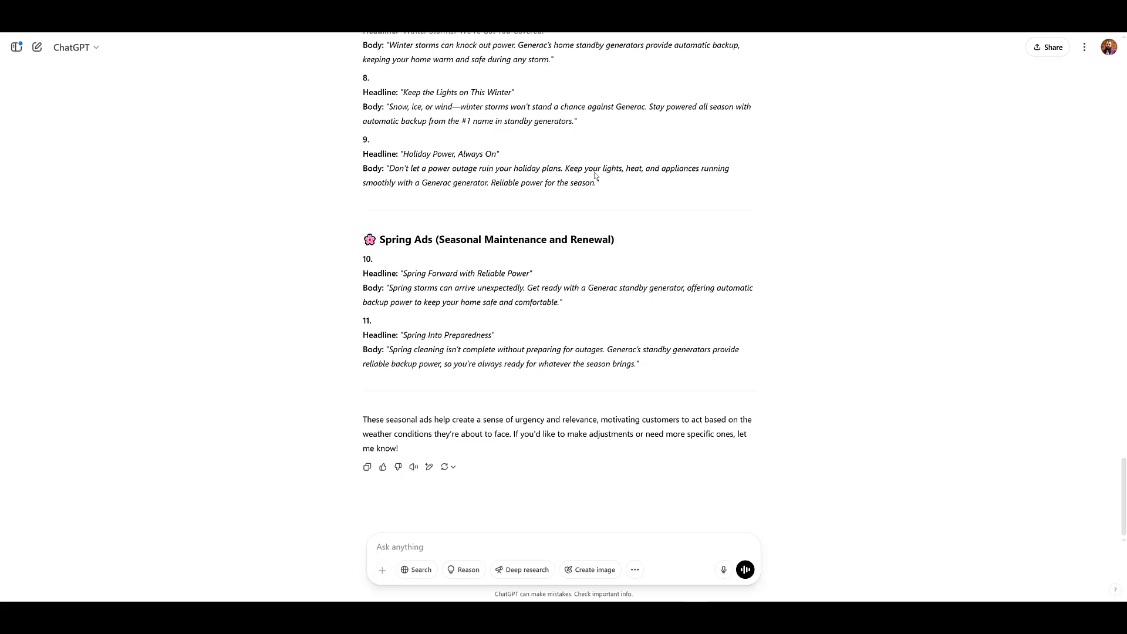
# - Paste a request to turn the summer ideas into a Facebook carousel ad, unsent
pyautogui.scroll(3, 595, 175)
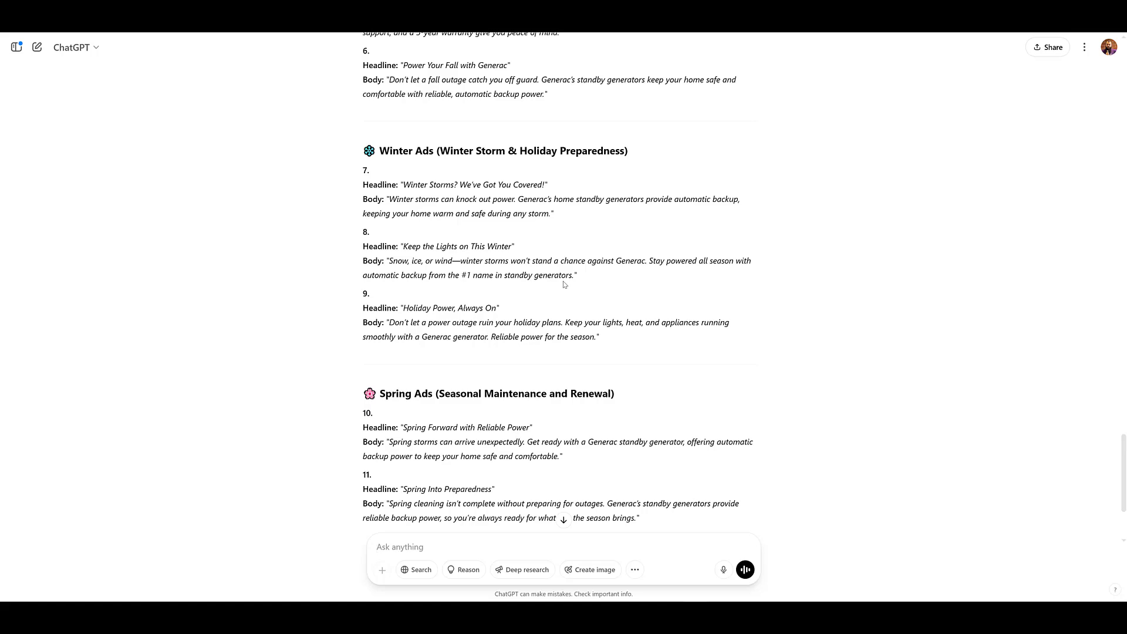
pyautogui.scroll(3, 563, 285)
pyautogui.scroll(-4, 564, 285)
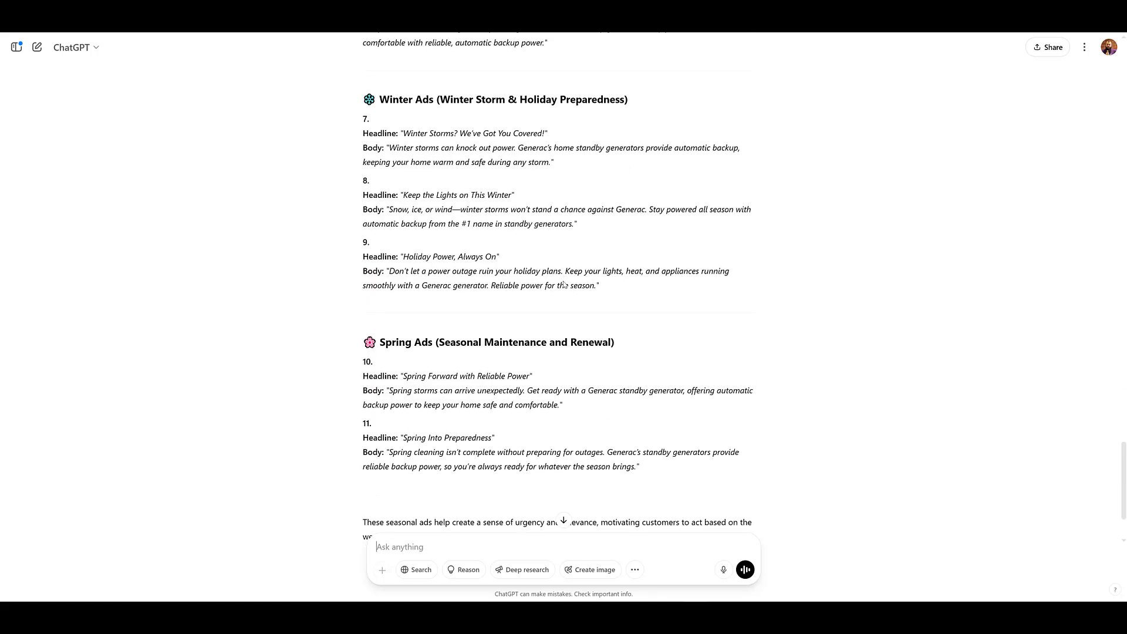
pyautogui.scroll(-2, 563, 285)
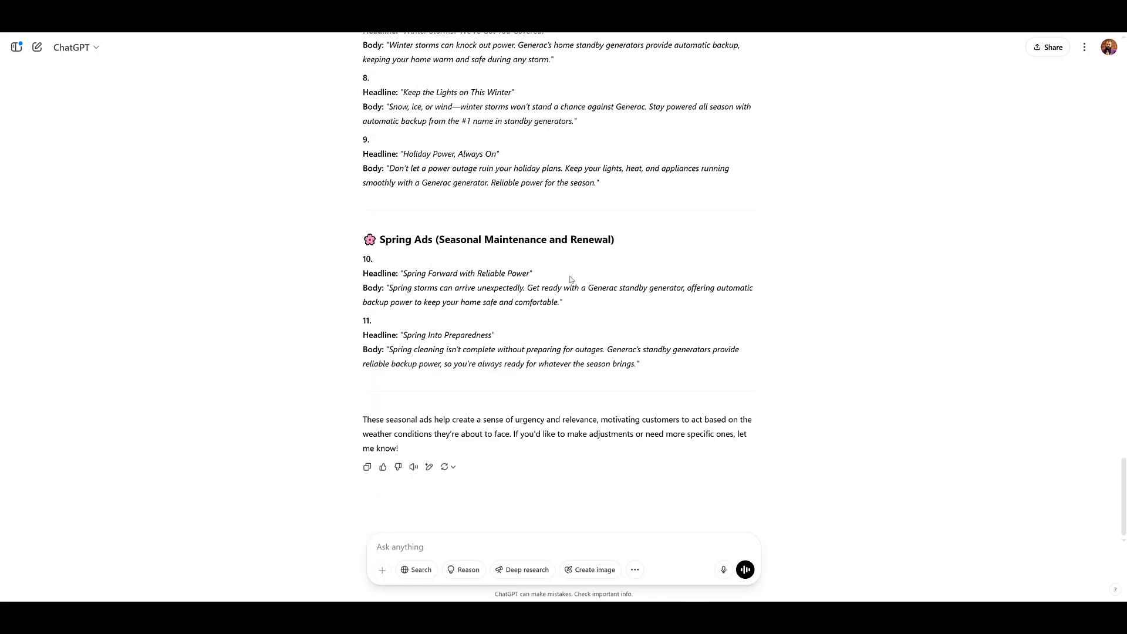
pyautogui.write('Can you take the summer ad ideas you came up with and format it for a facebook carousel ad?')
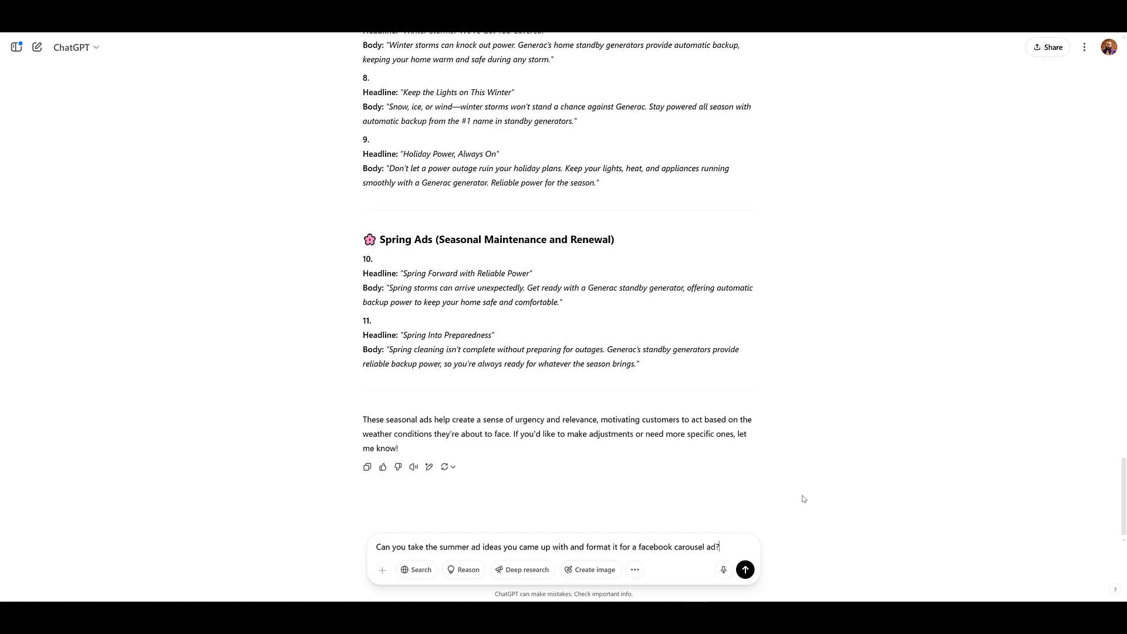
# - Send the carousel request and review the five summer slides with image, headline, body and CTA
pyautogui.press('Return')
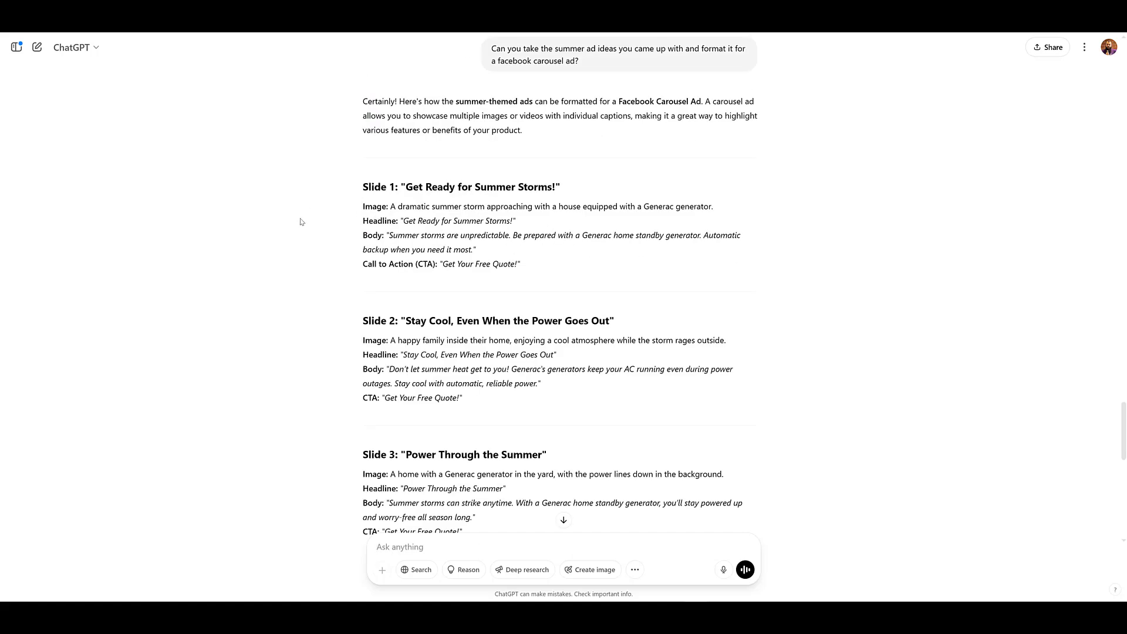
pyautogui.scroll(-9, 300, 222)
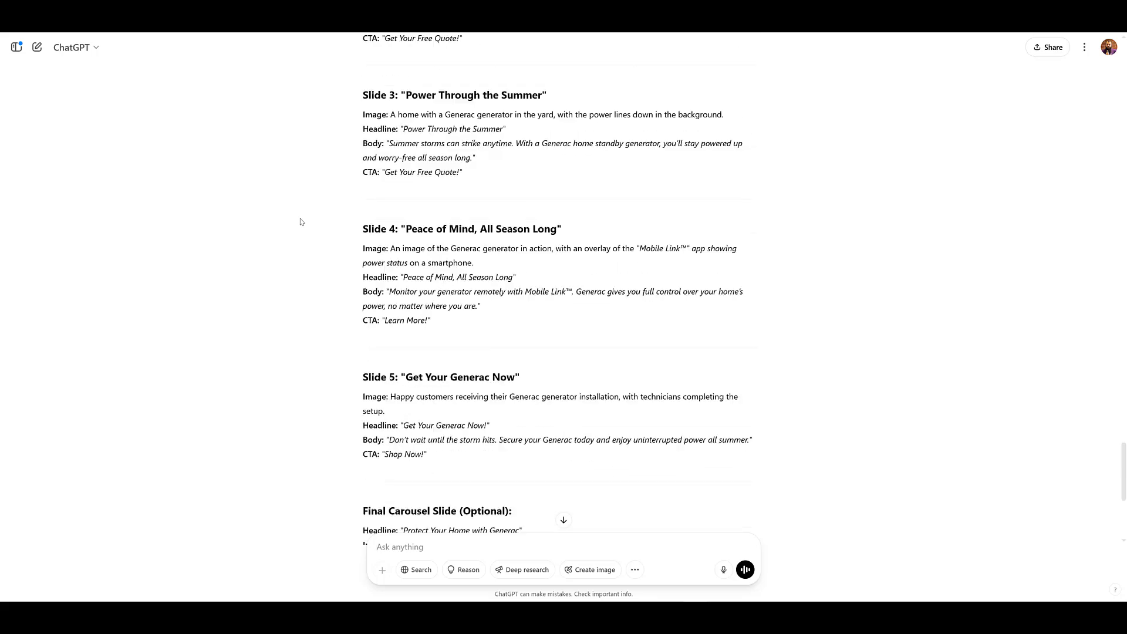
pyautogui.scroll(-1, 300, 222)
pyautogui.scroll(10, 300, 222)
pyautogui.scroll(-9, 300, 222)
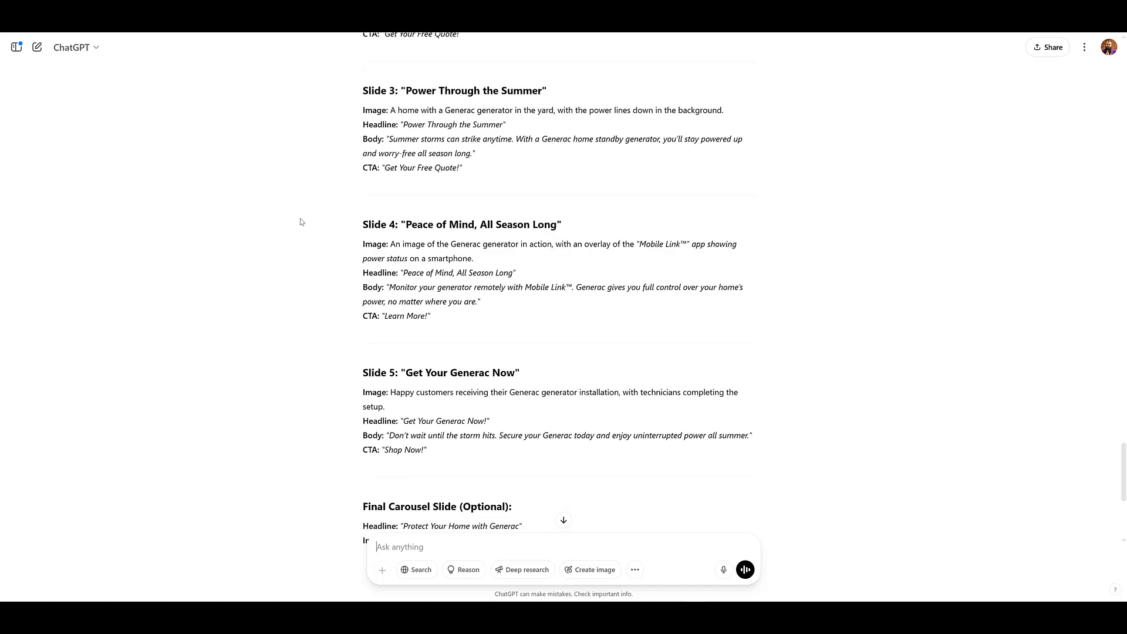